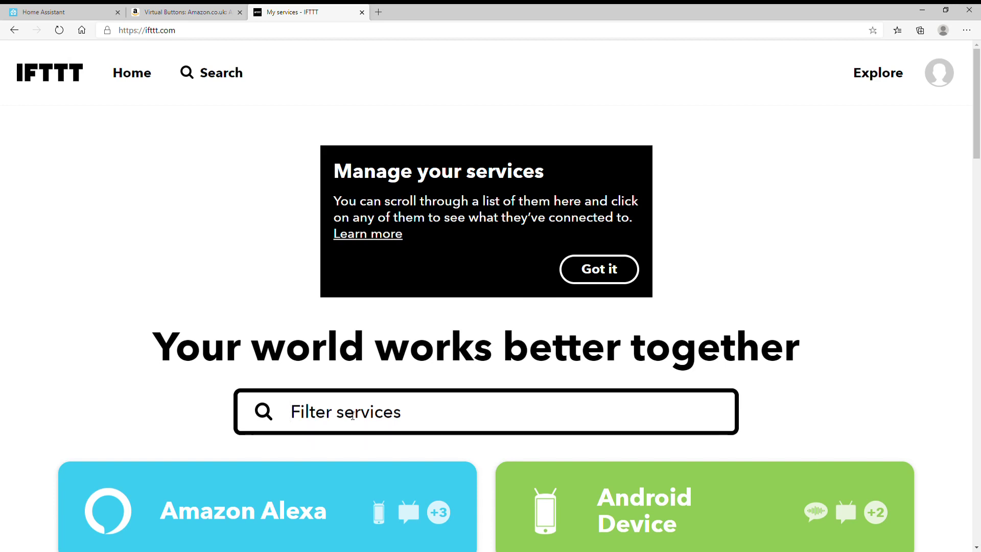
Filter My services by 'web' and scroll down to the Webhooks card
type("web")
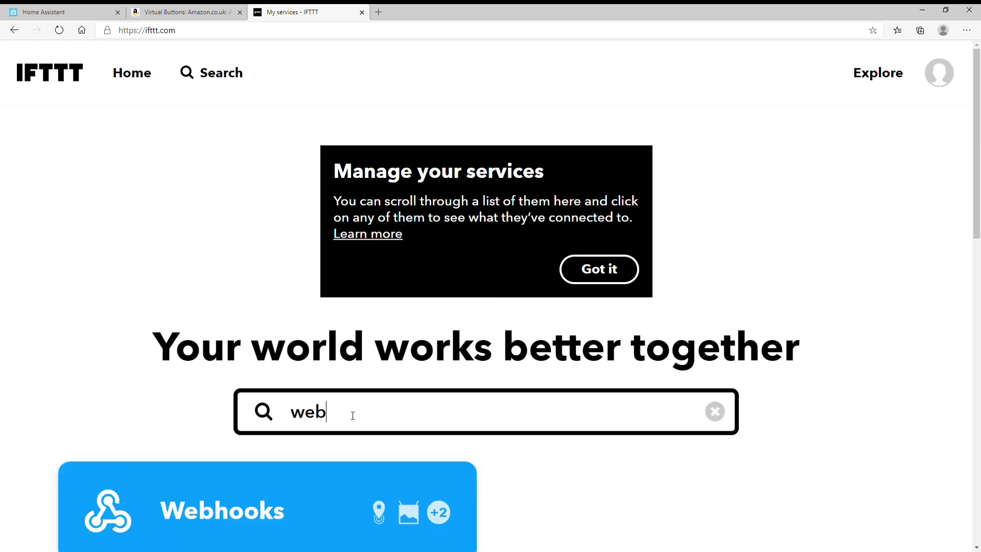
scroll(353, 415, "down", 1)
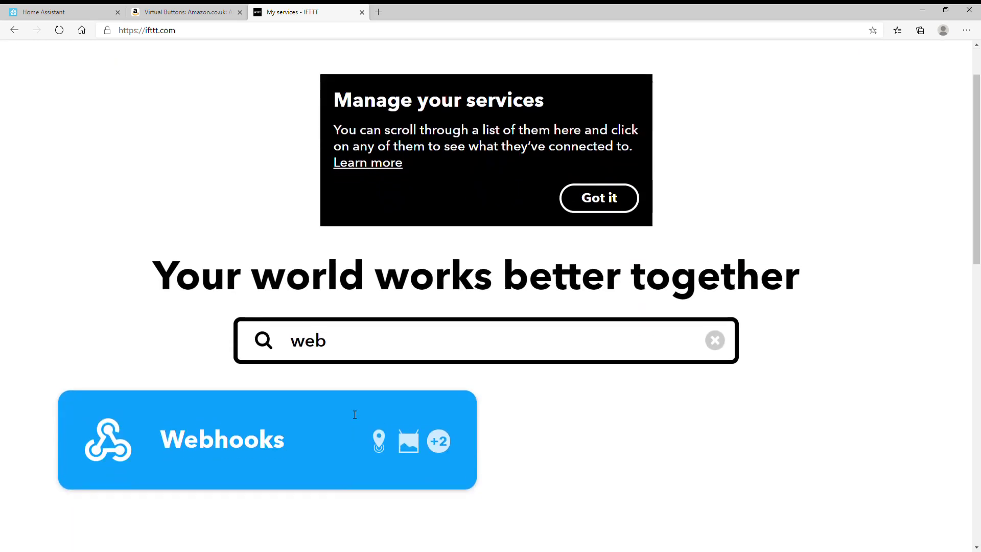
Open the Webhooks service page, then bring up the heroku.pdn Config Vars screenshot in paint.net
left_click(266, 434)
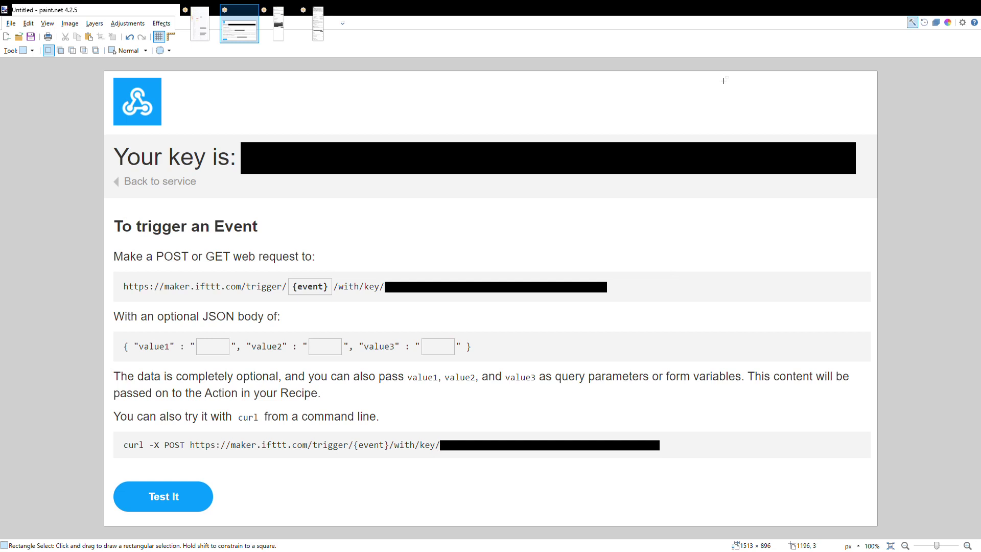
key("ctrl+shift+Tab")
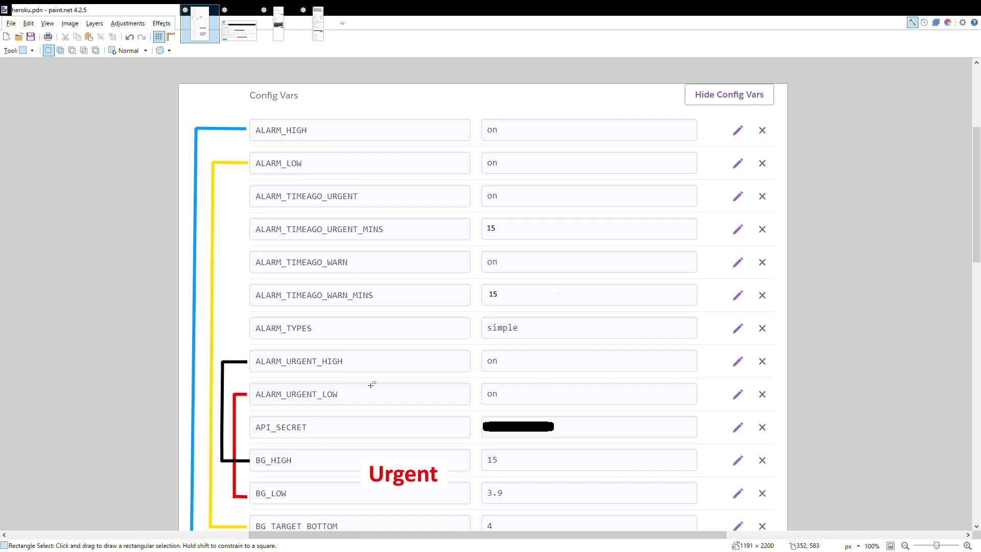
scroll(403, 367, "down", 2)
scroll(402, 367, "down", 4)
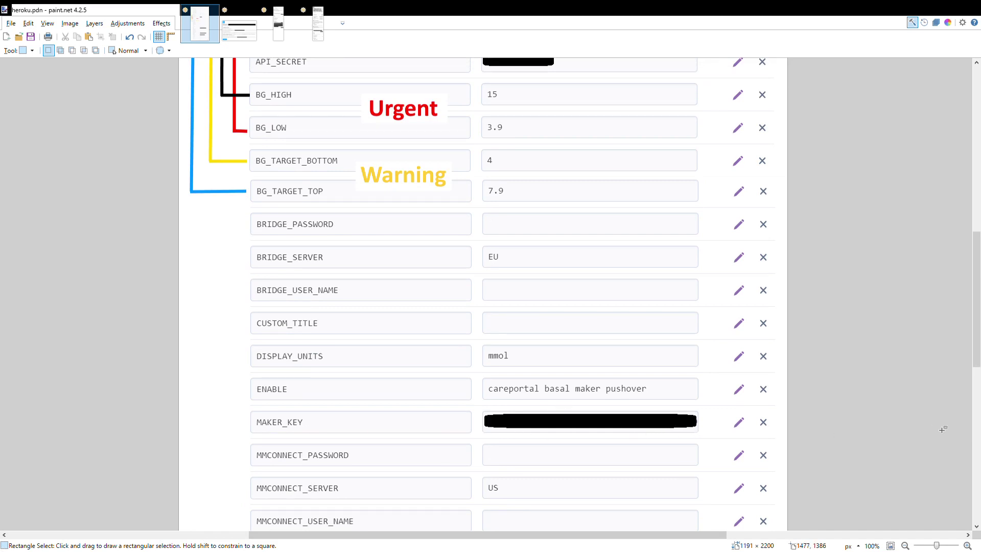
scroll(891, 408, "up", 5)
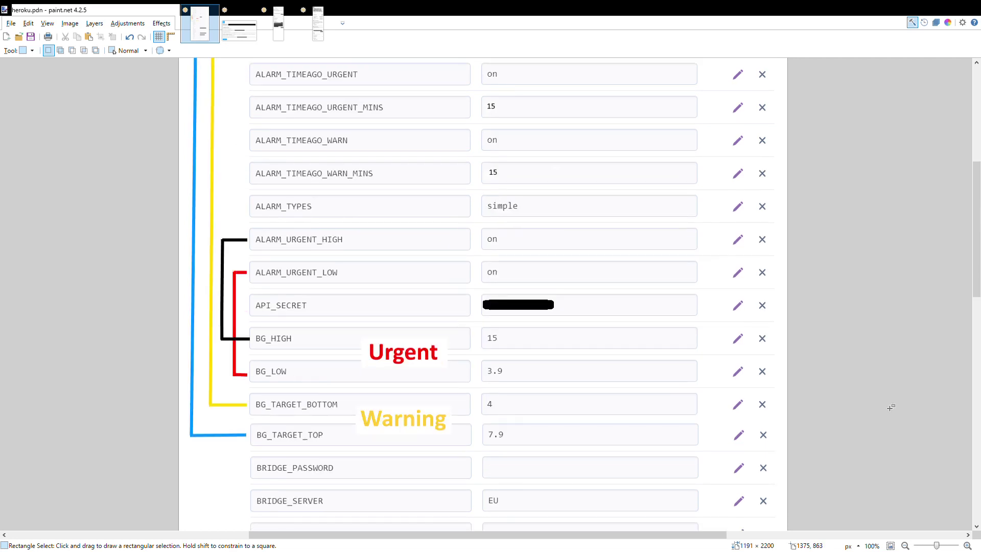
scroll(891, 407, "up", 1)
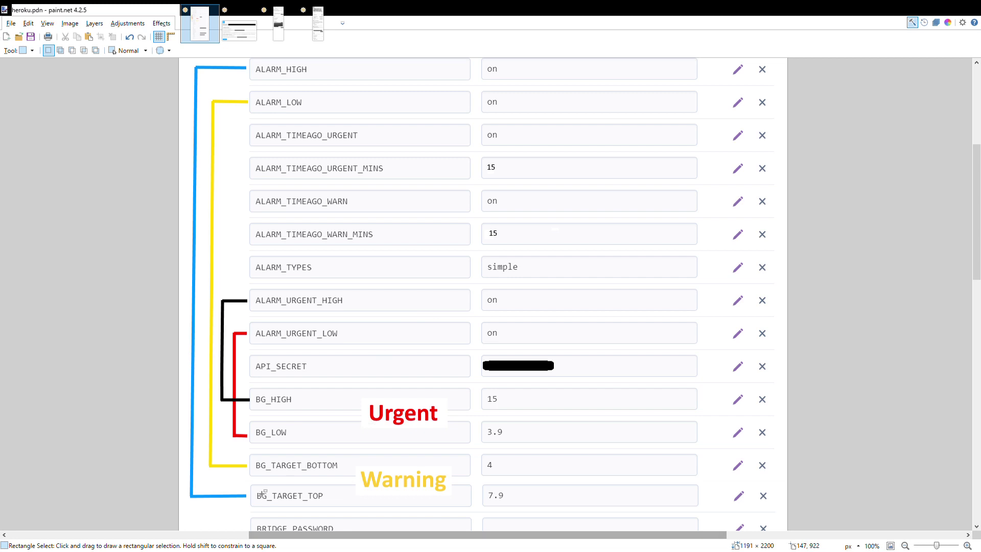
left_click_drag(247, 451, 721, 508)
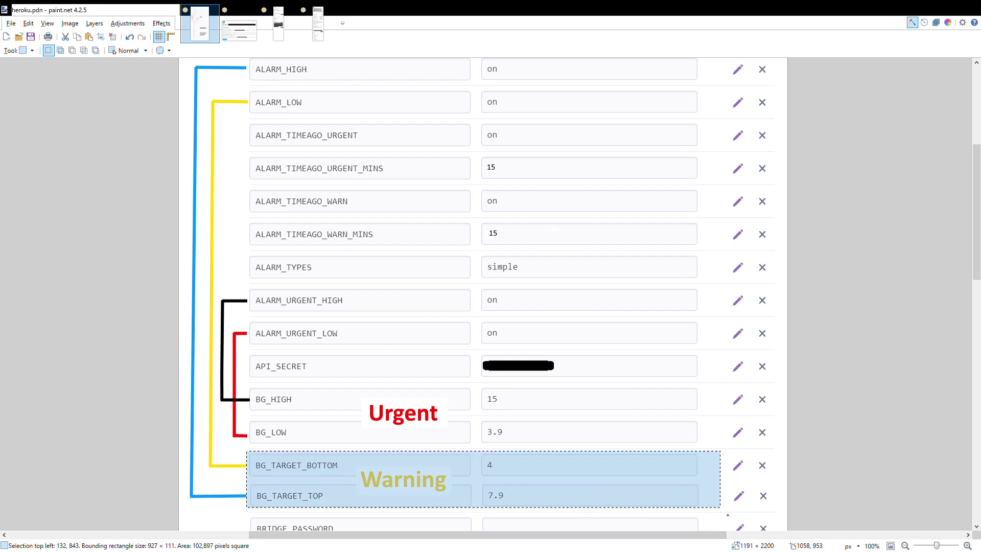
left_click_drag(727, 515, 718, 516)
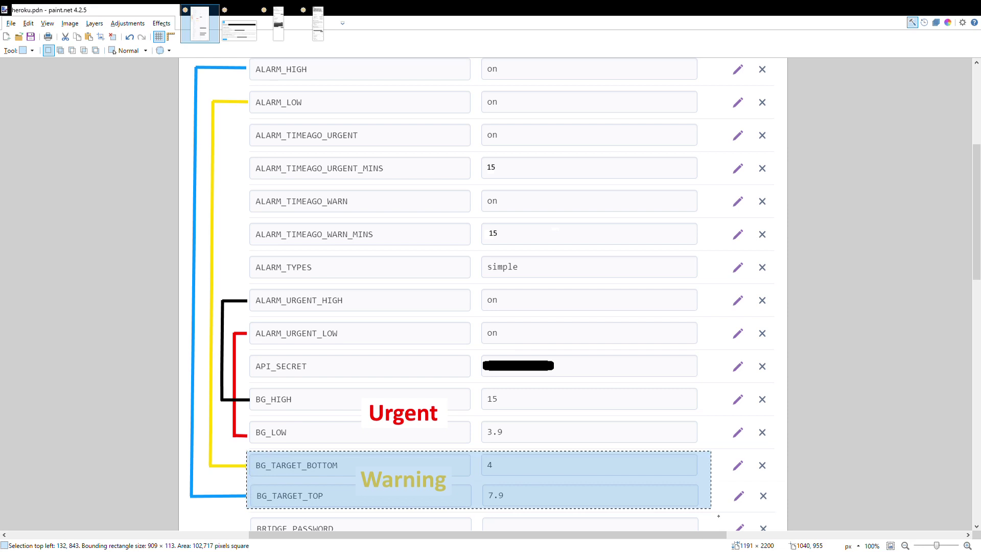
left_click(706, 451)
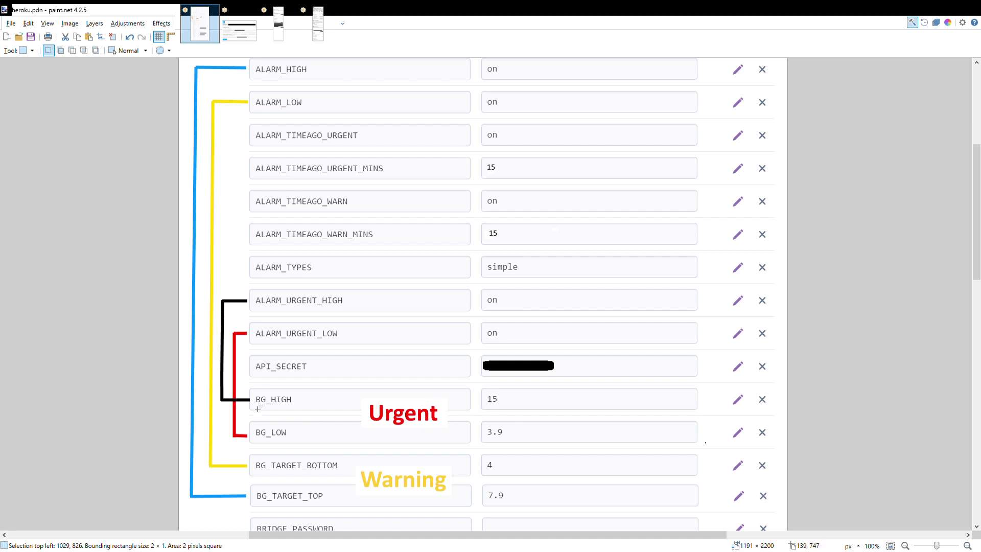
left_click_drag(244, 385, 705, 449)
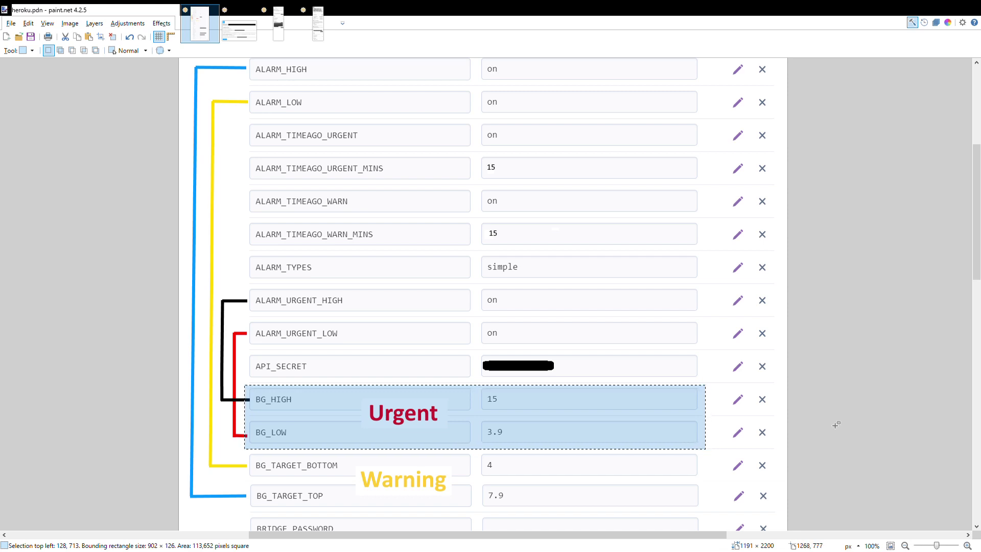
left_click(714, 423)
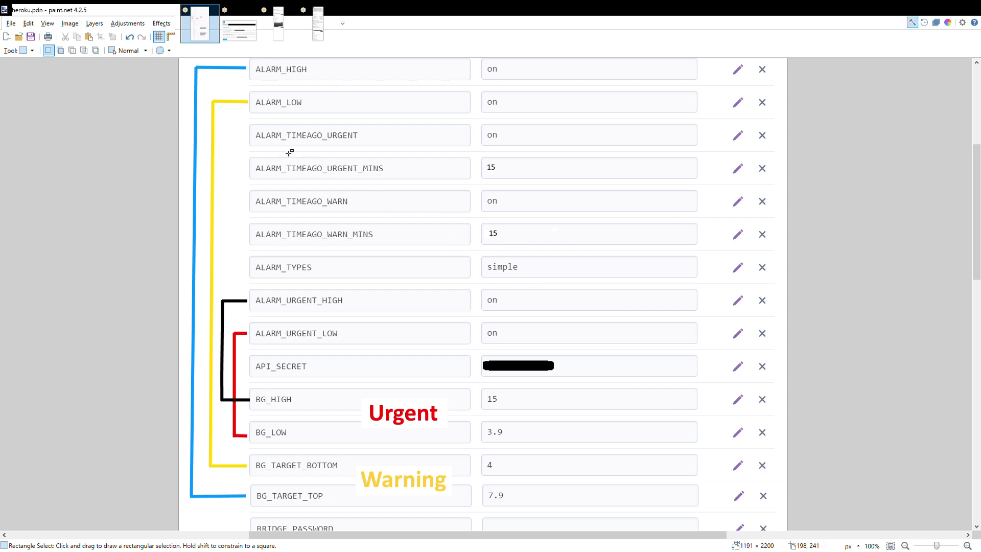
left_click_drag(245, 154, 608, 183)
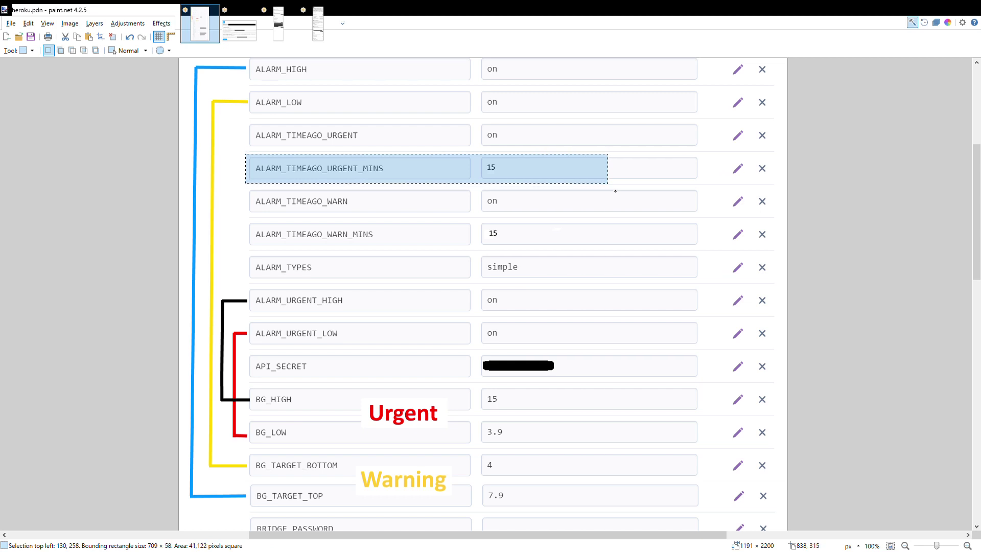
left_click(621, 178)
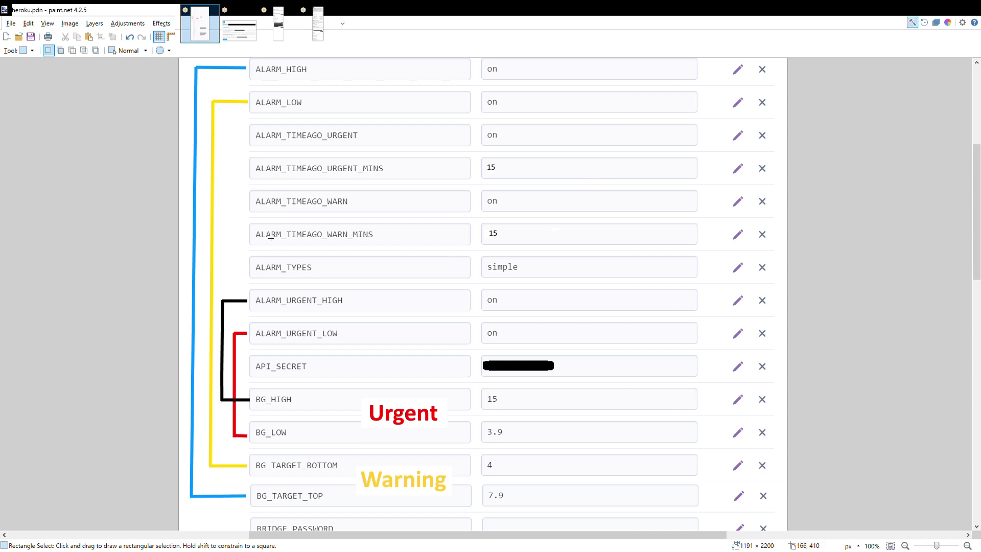
left_click_drag(250, 221, 576, 246)
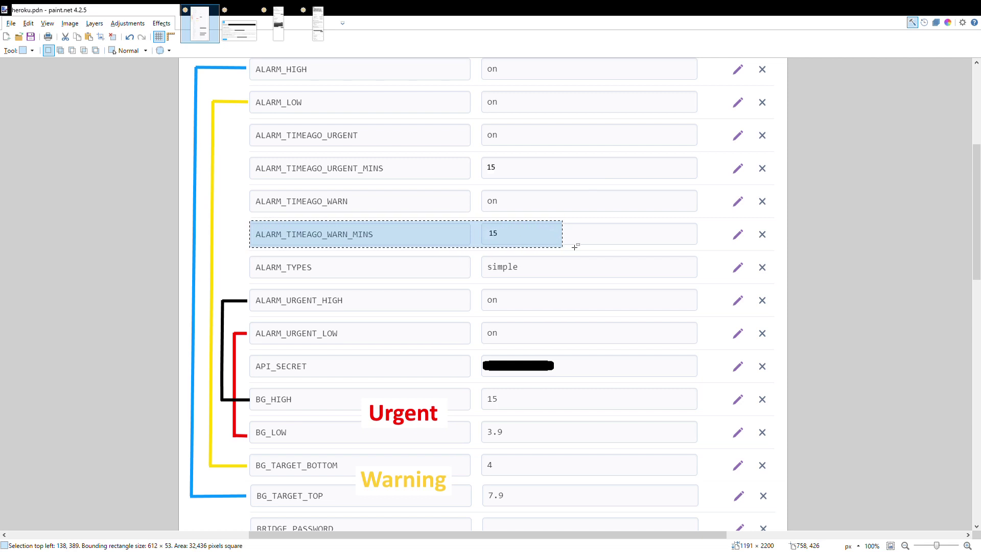
left_click(576, 246)
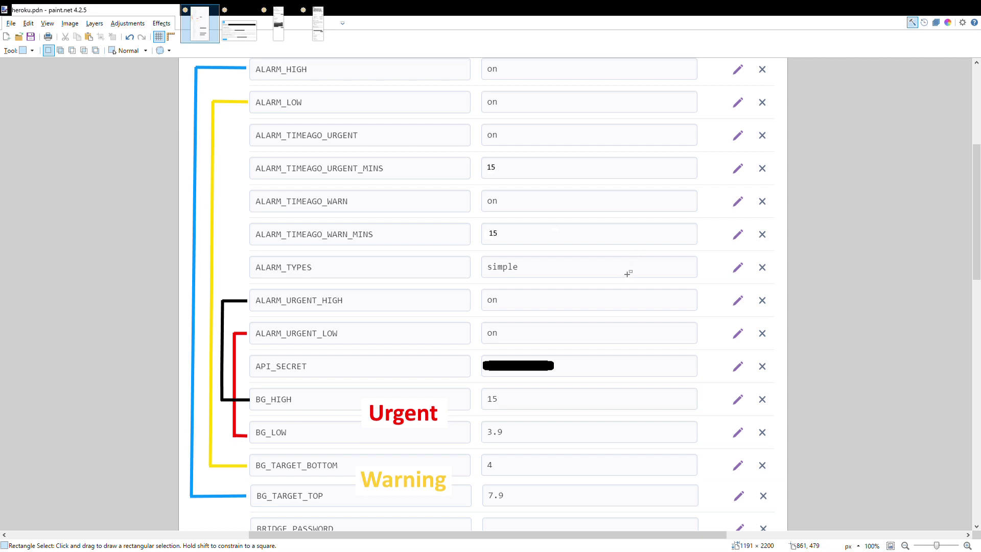
scroll(631, 269, "up", 3)
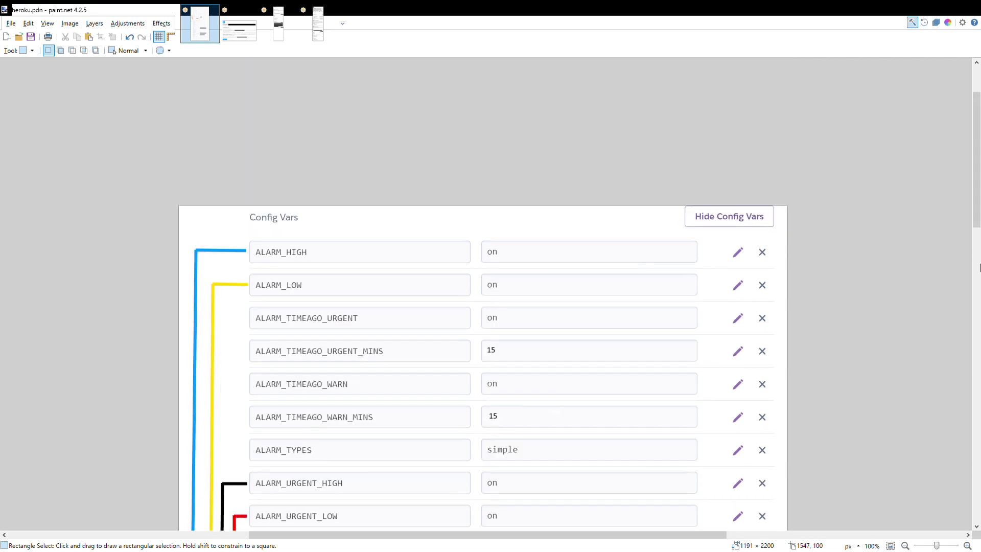
Scroll the heroku.pdn canvas back up
left_click_drag(974, 226, 979, 452)
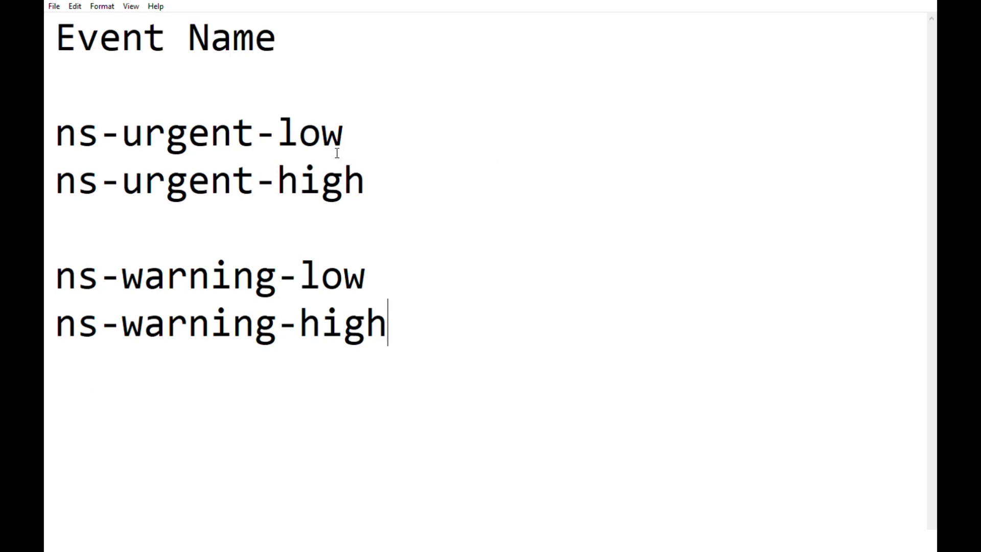
Select the ns-urgent-low event name line in Notepad
left_click_drag(377, 125, 61, 132)
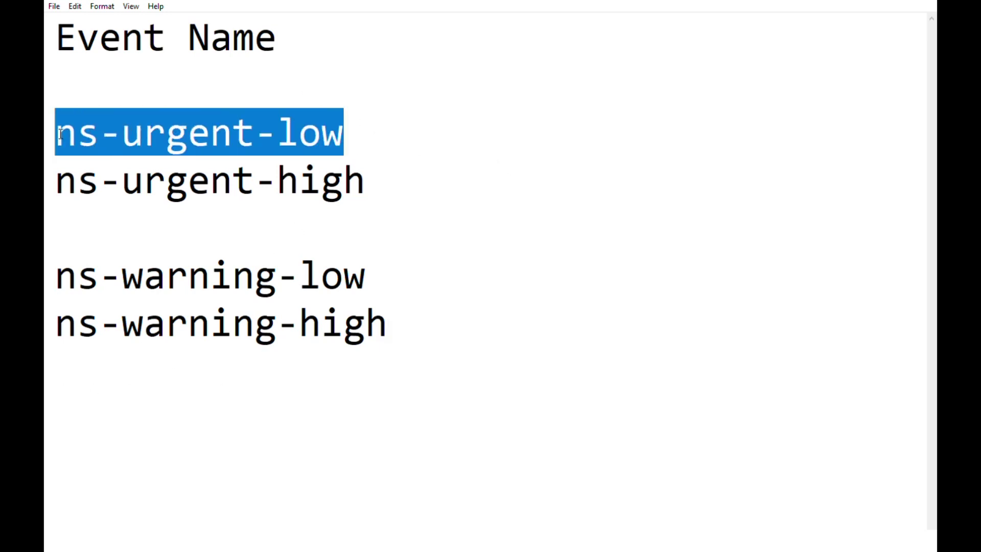
left_click_drag(390, 171, 77, 163)
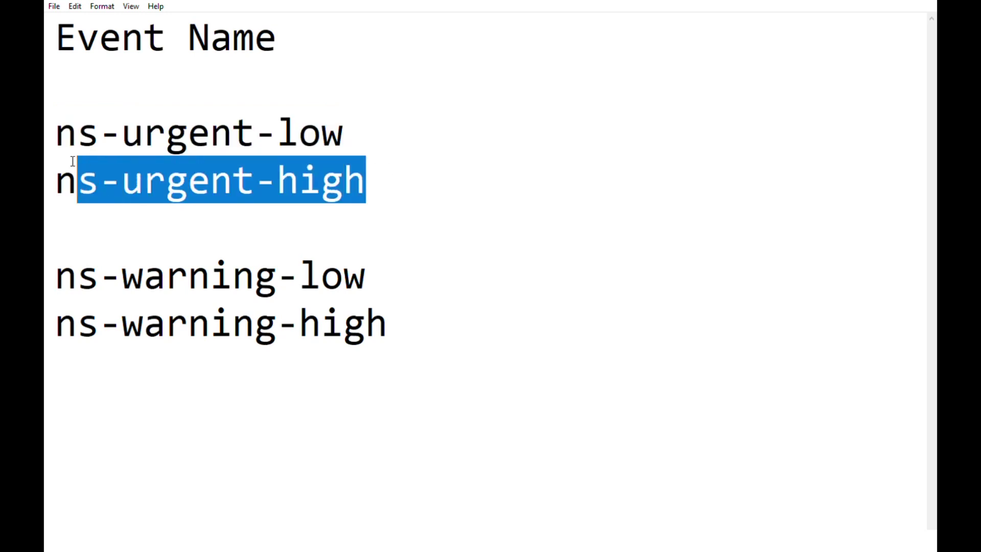
left_click(391, 282)
left_click_drag(391, 282, 57, 319)
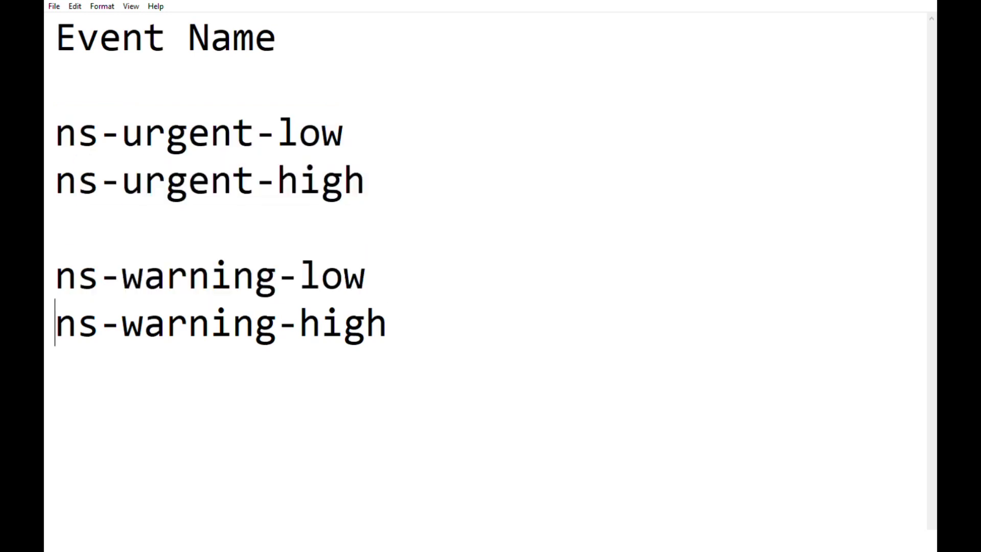
left_click(349, 136)
left_click_drag(372, 125, 54, 138)
key("ctrl+c")
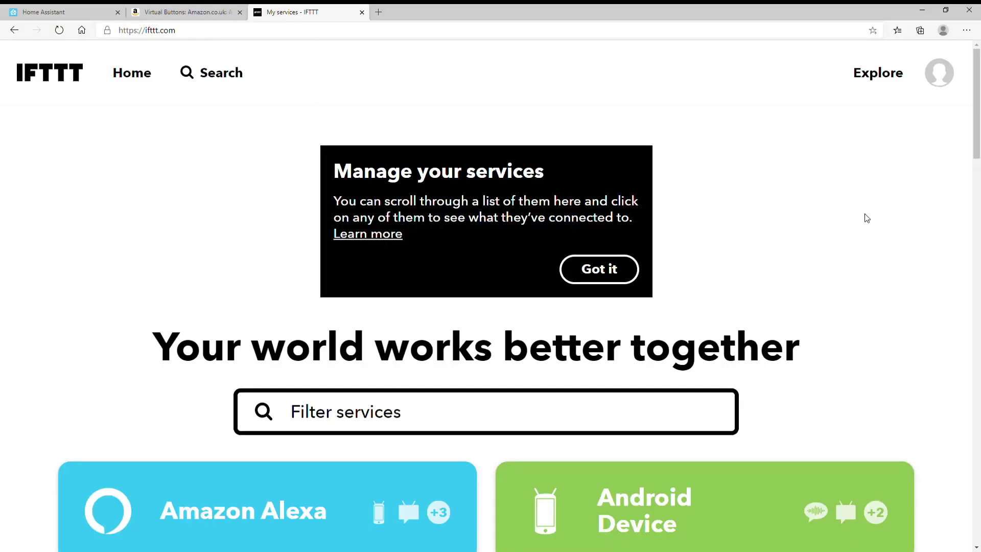
Start a new applet with the Webhooks 'Receive a web request' trigger
left_click(941, 74)
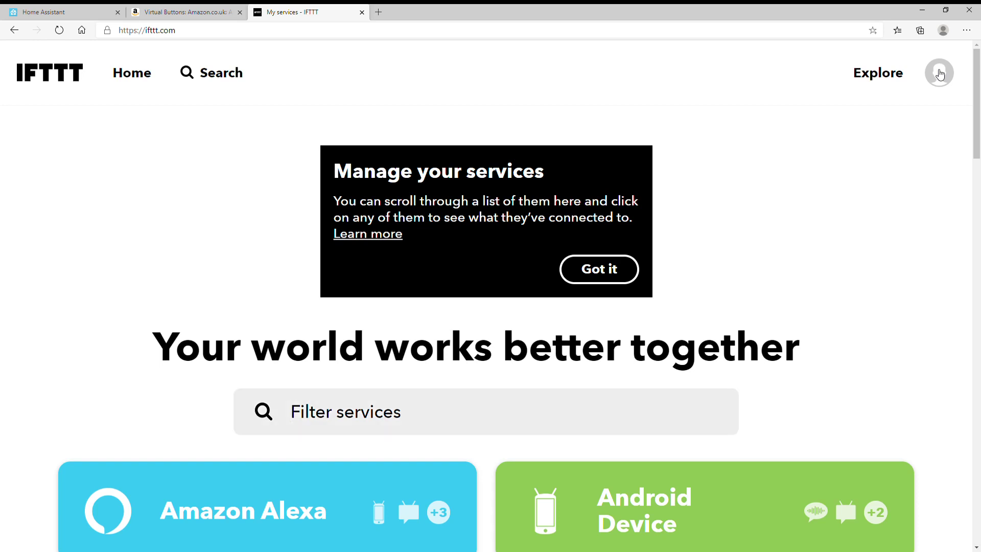
left_click(838, 230)
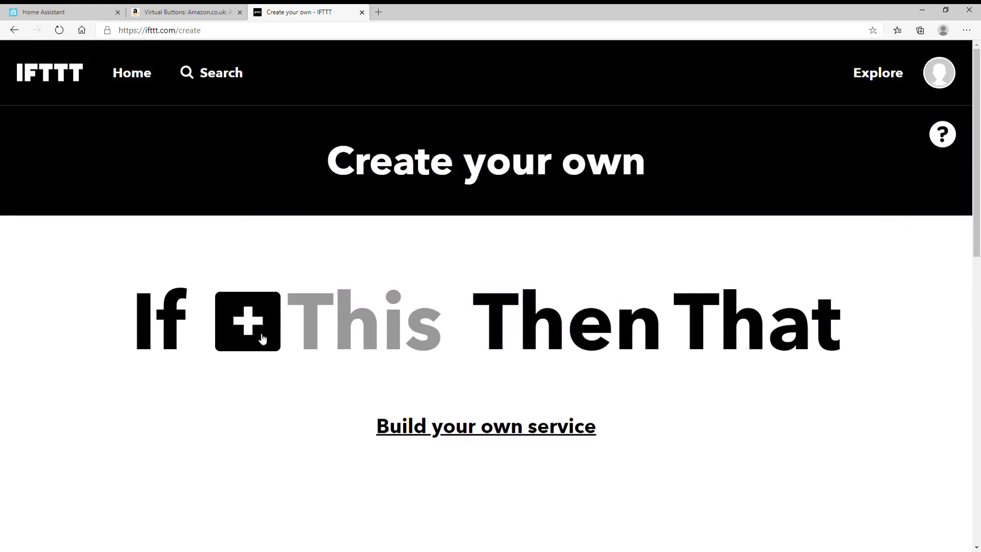
left_click(262, 327)
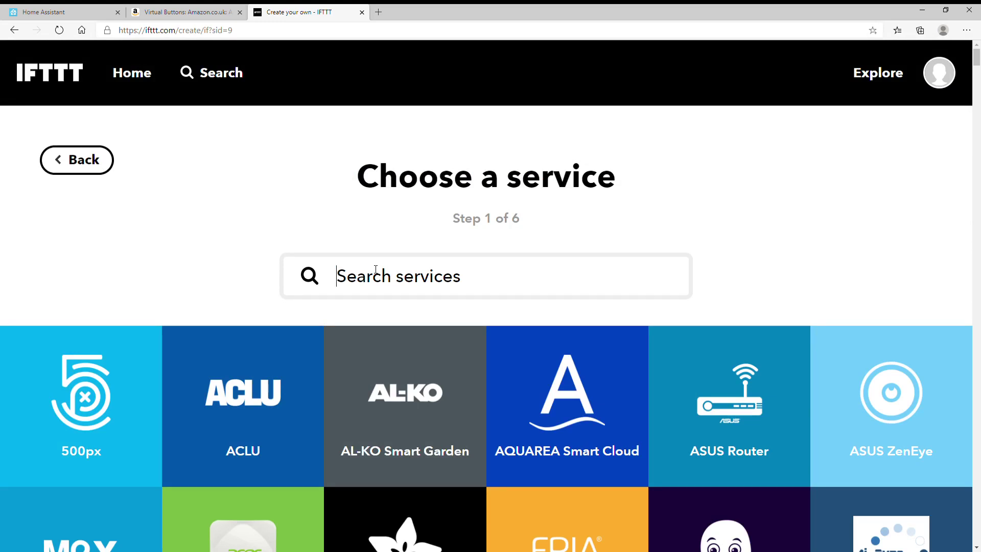
type("web")
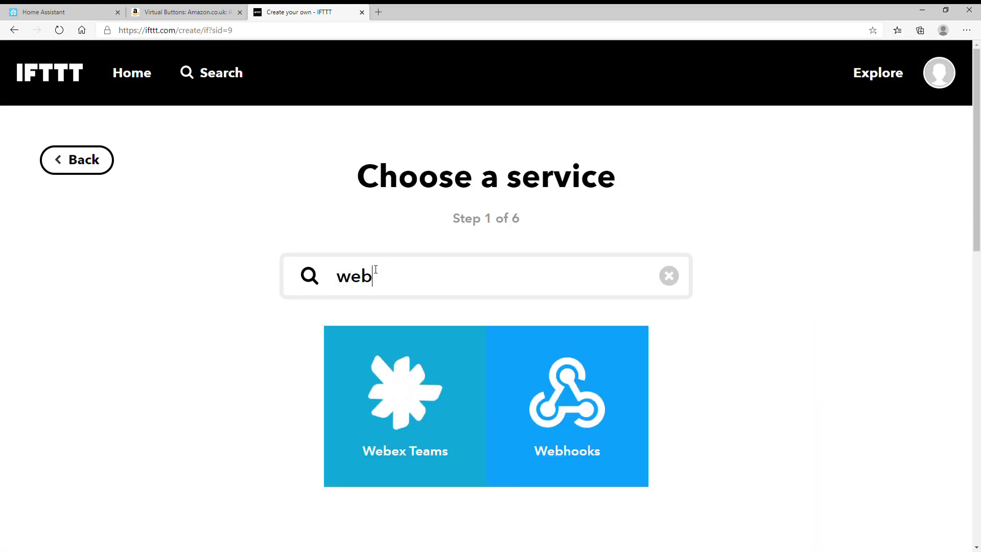
left_click(593, 415)
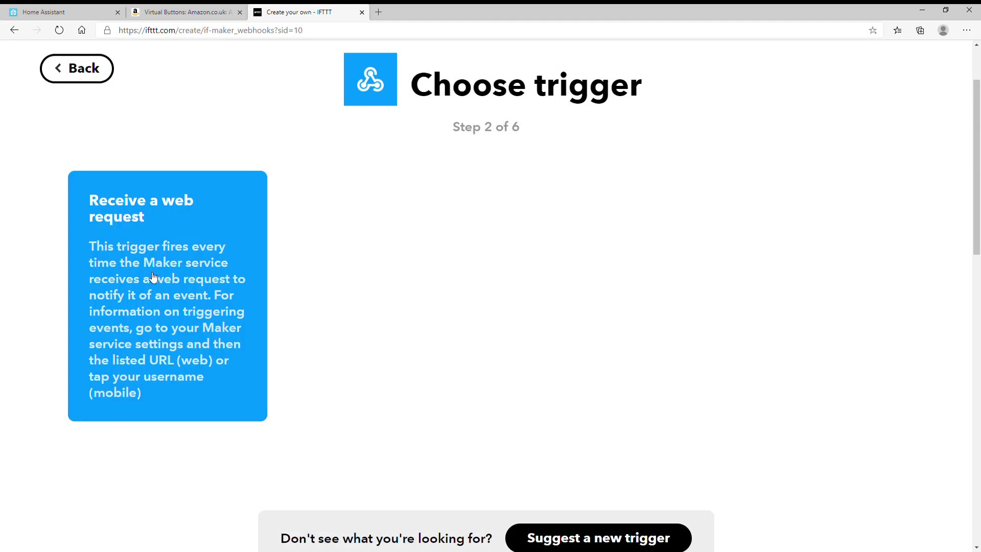
left_click(150, 276)
Paste ns-urgent-low as the Event Name and create the trigger
left_click(402, 240)
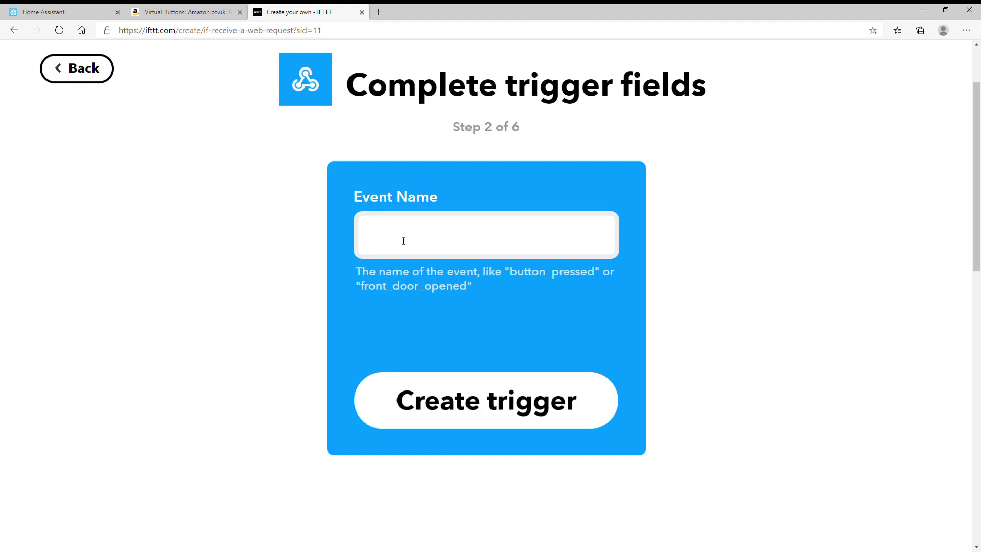
key("ctrl+v")
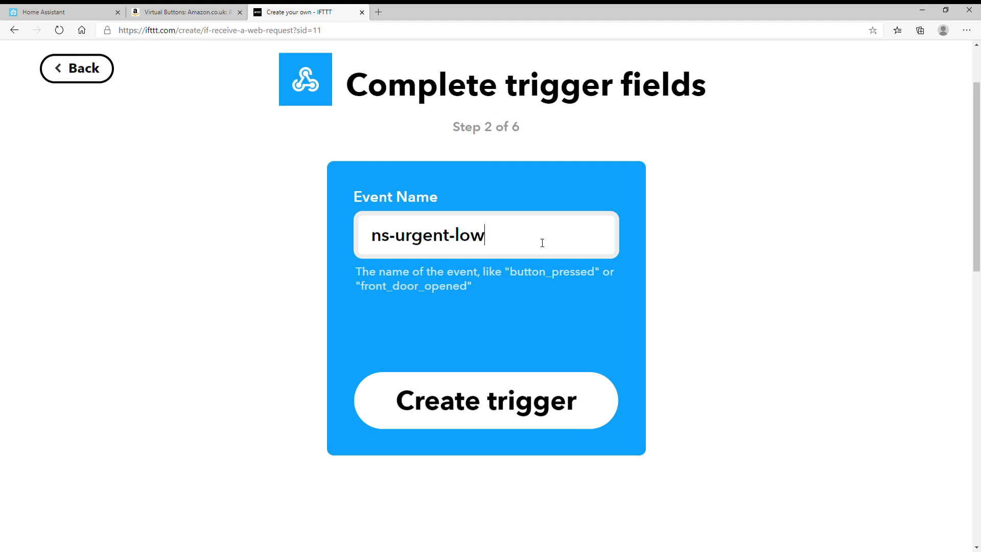
left_click(513, 409)
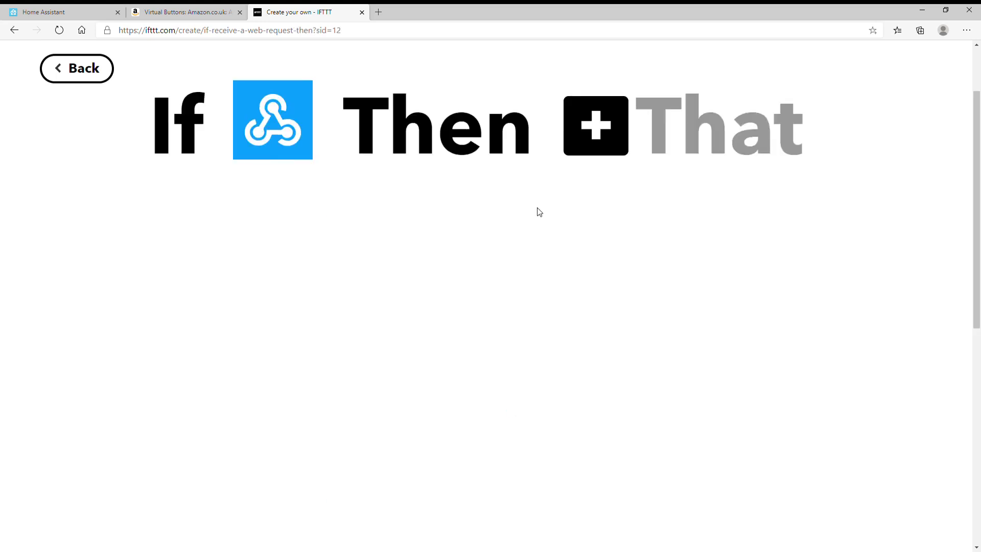
Choose Webhooks as the action service with its 'Make a web request' action
left_click(604, 125)
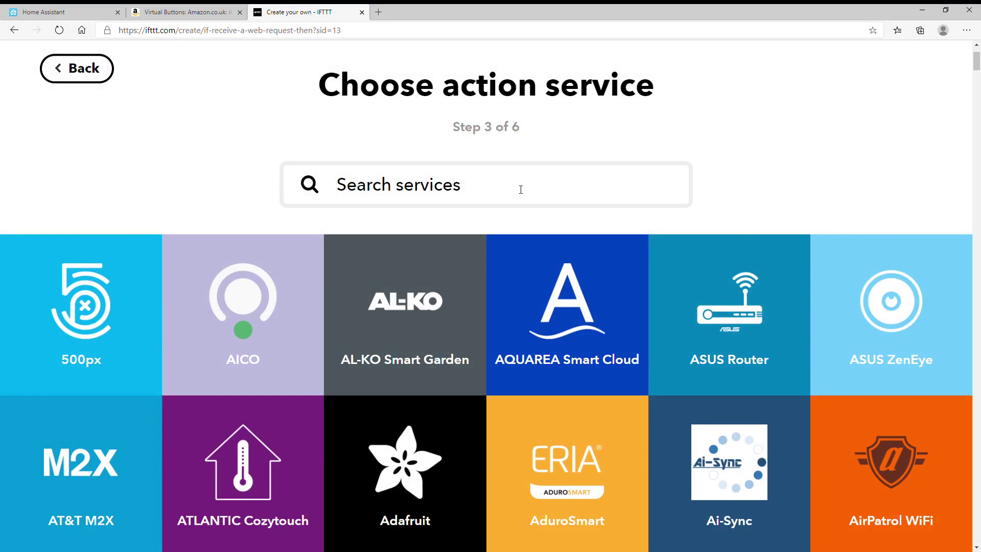
type("web")
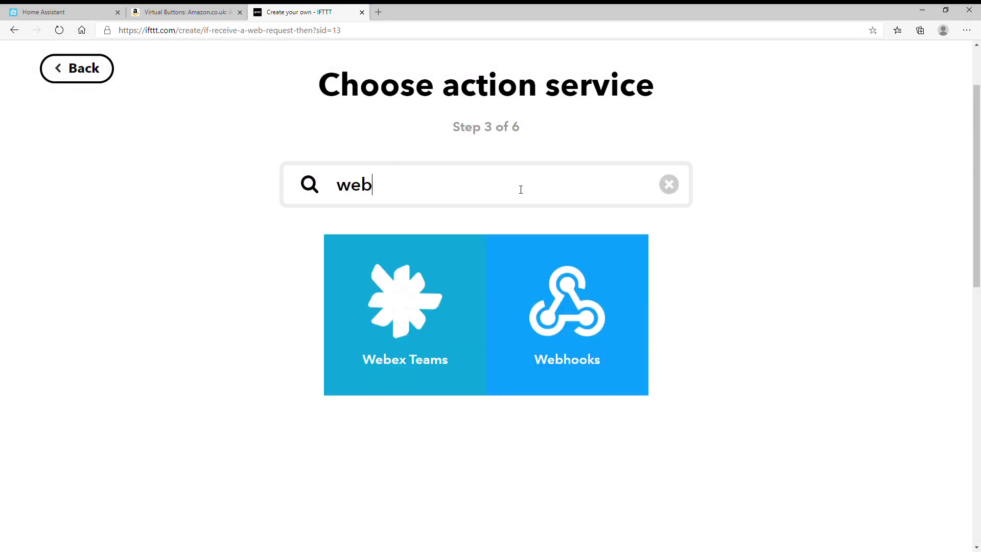
left_click(565, 303)
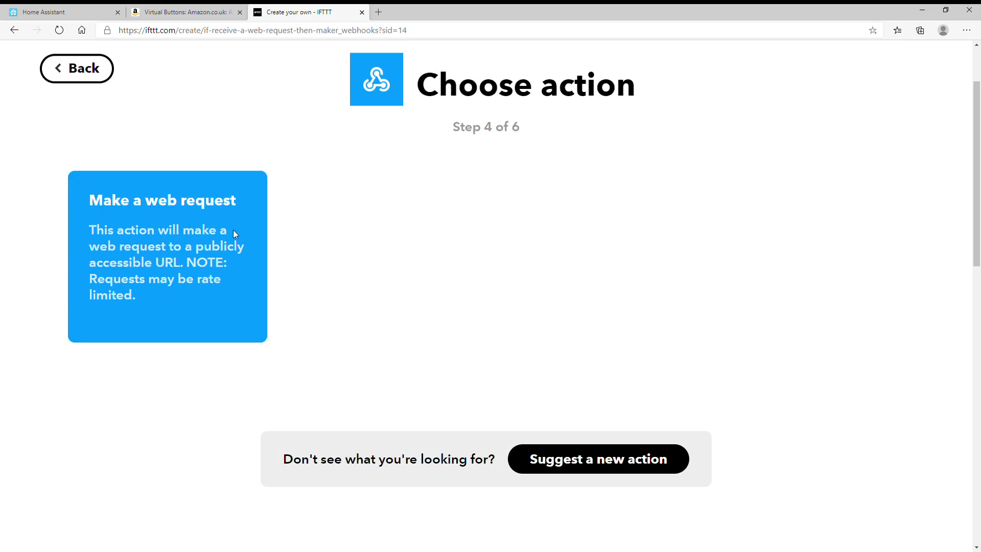
left_click(153, 272)
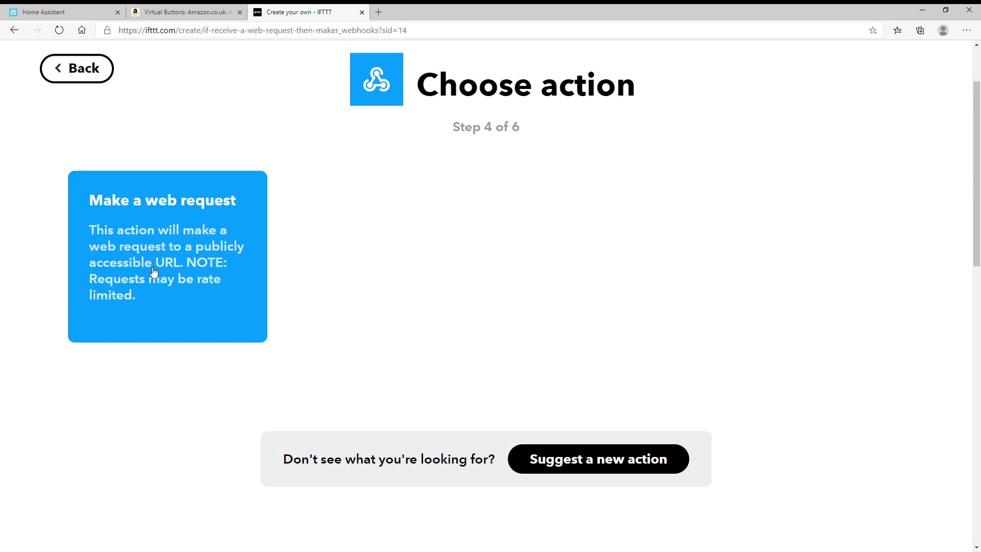